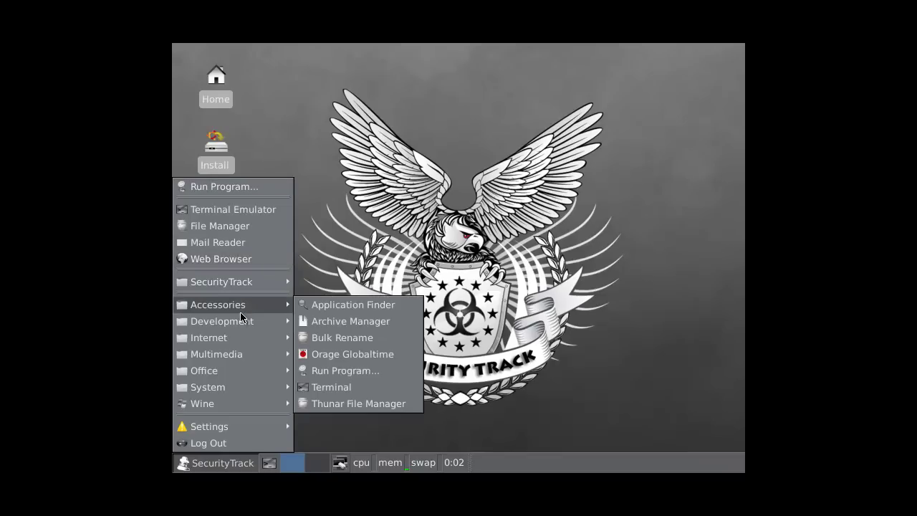
Change the screen resolution to 1280x720 in Display settings and keep the new configuration.
mouse_move(256, 435)
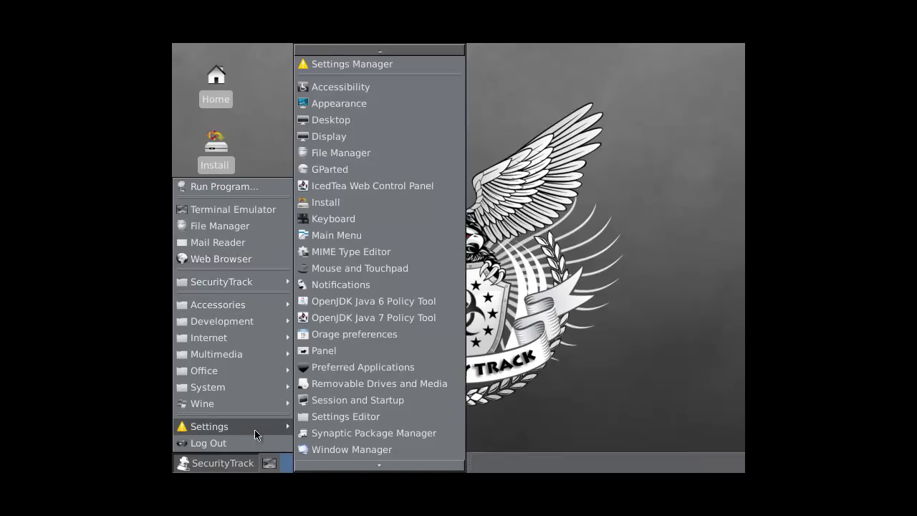
left_click(366, 136)
left_click(556, 206)
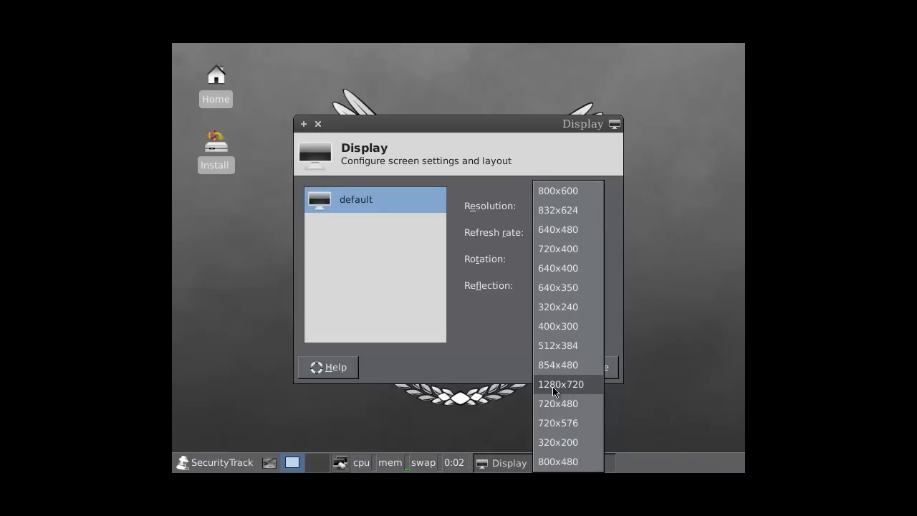
left_click(553, 387)
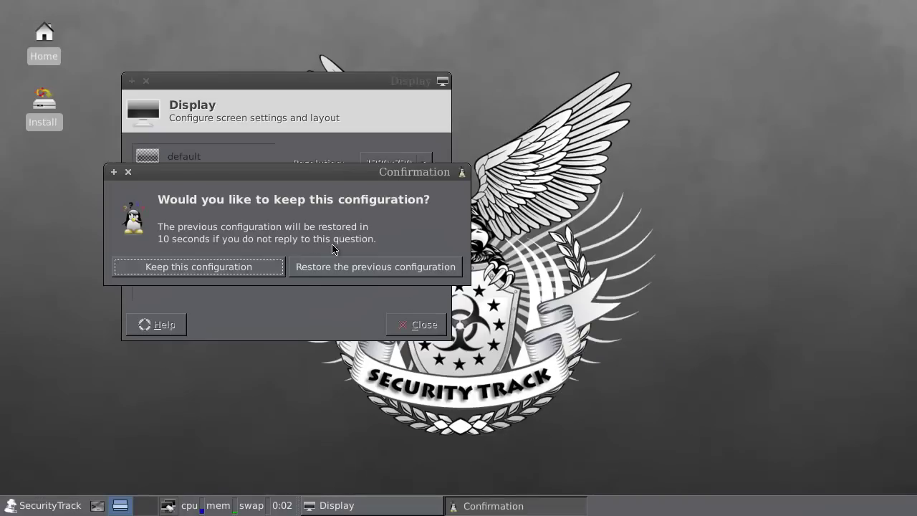
left_click(258, 269)
left_click(428, 326)
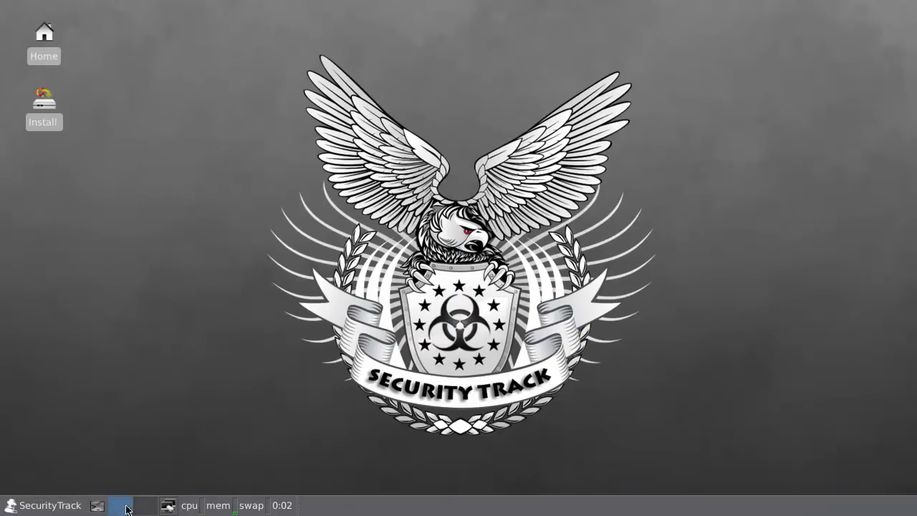
Browse the applications menu's submenus, ending on Settings with Appearance, Display and Window Manager.
left_click(60, 501)
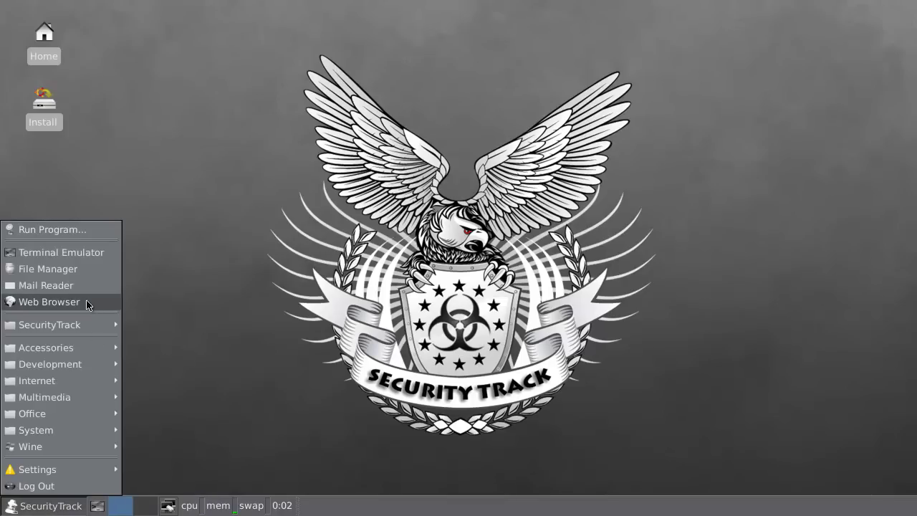
mouse_move(79, 325)
mouse_move(182, 331)
mouse_move(348, 325)
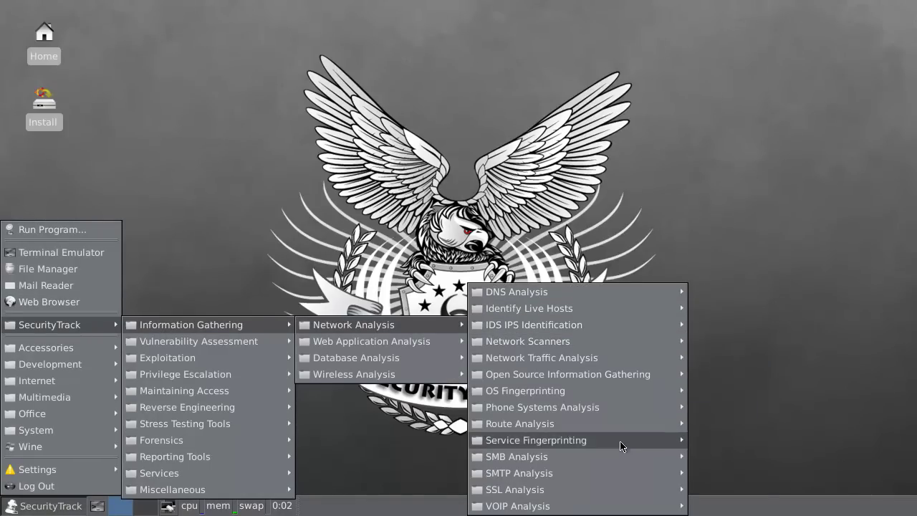
mouse_move(341, 346)
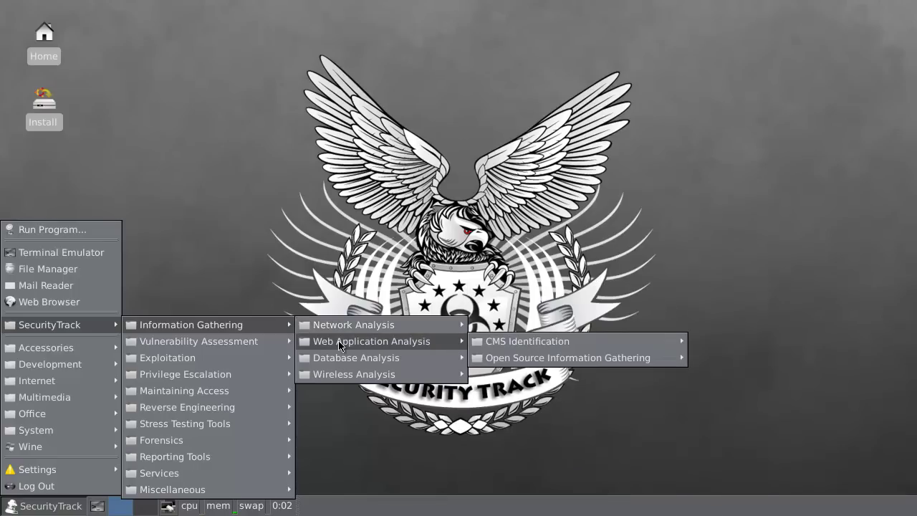
mouse_move(87, 349)
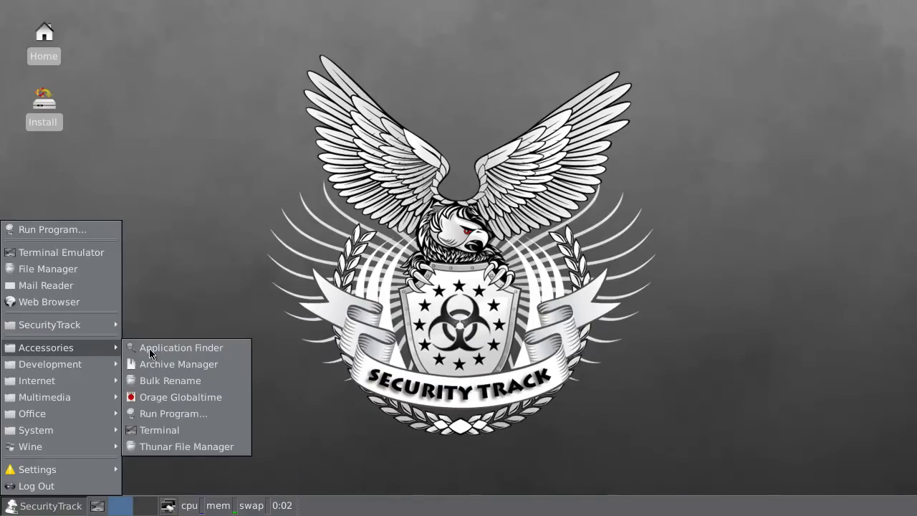
mouse_move(102, 386)
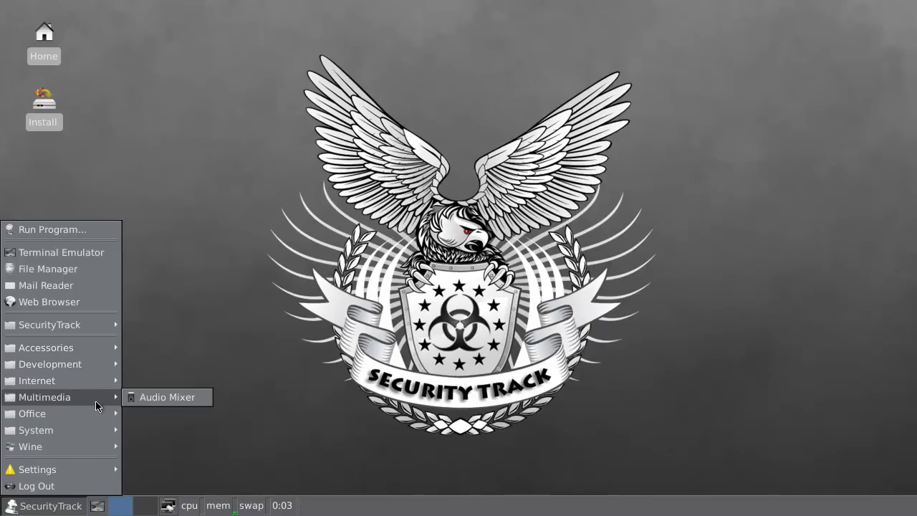
mouse_move(89, 417)
mouse_move(85, 434)
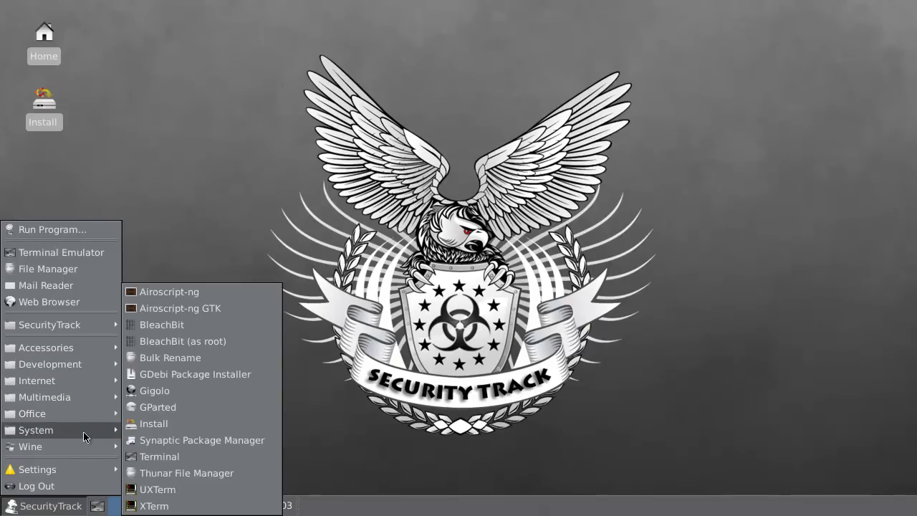
mouse_move(78, 472)
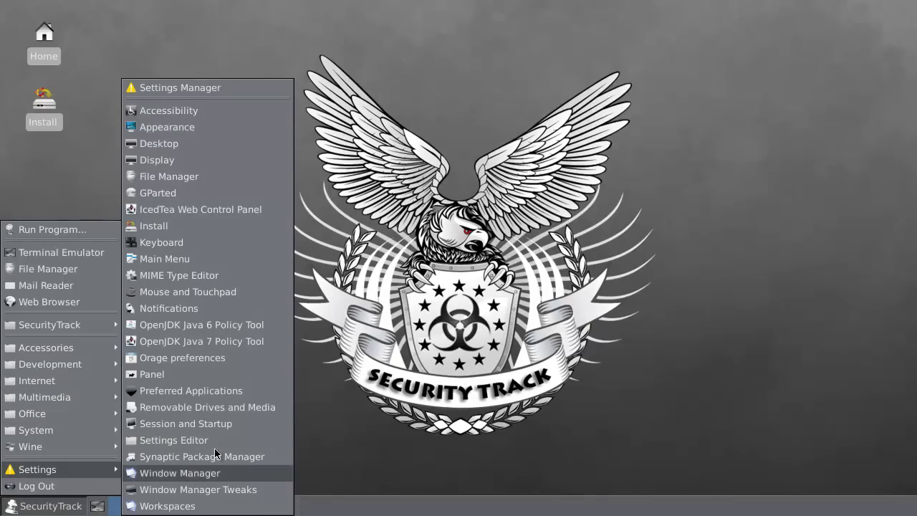
Try the BSM Simple Dark Panel and Menu styles, then apply BSM Simple Dark in Appearance.
left_click(184, 125)
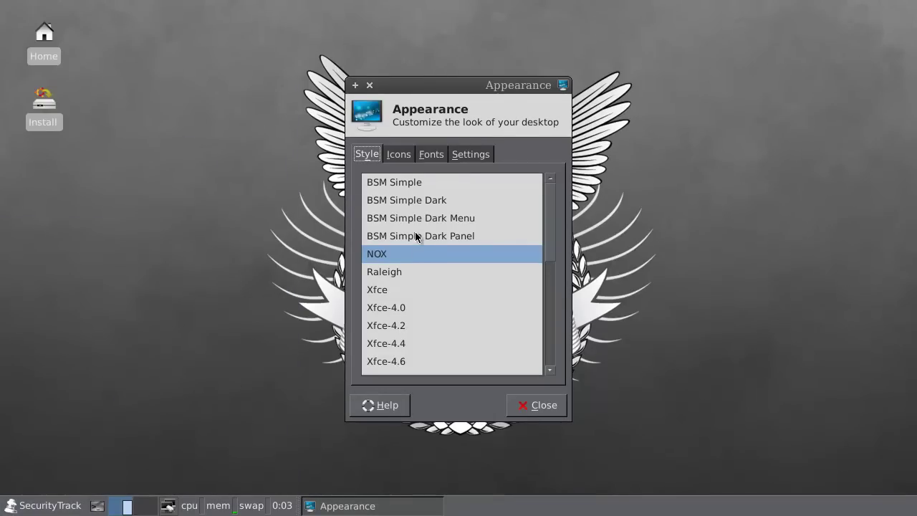
left_click(416, 235)
left_click(413, 216)
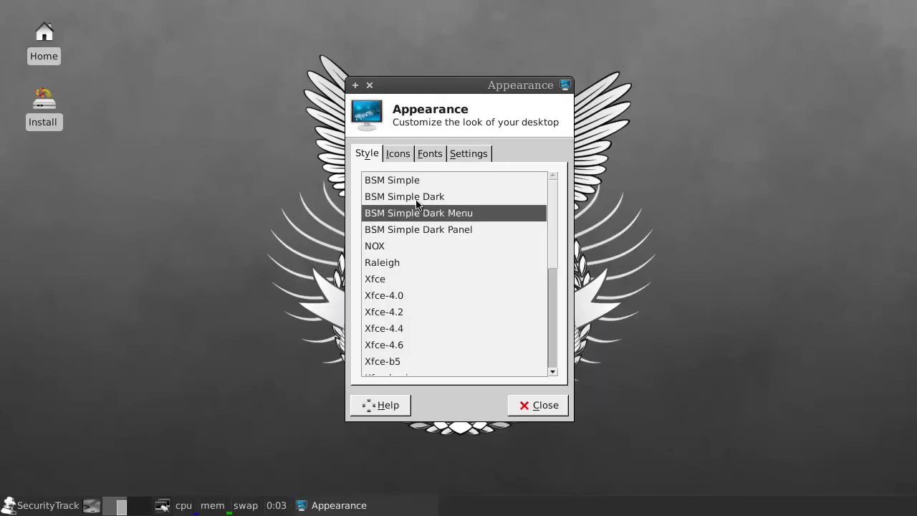
left_click(417, 201)
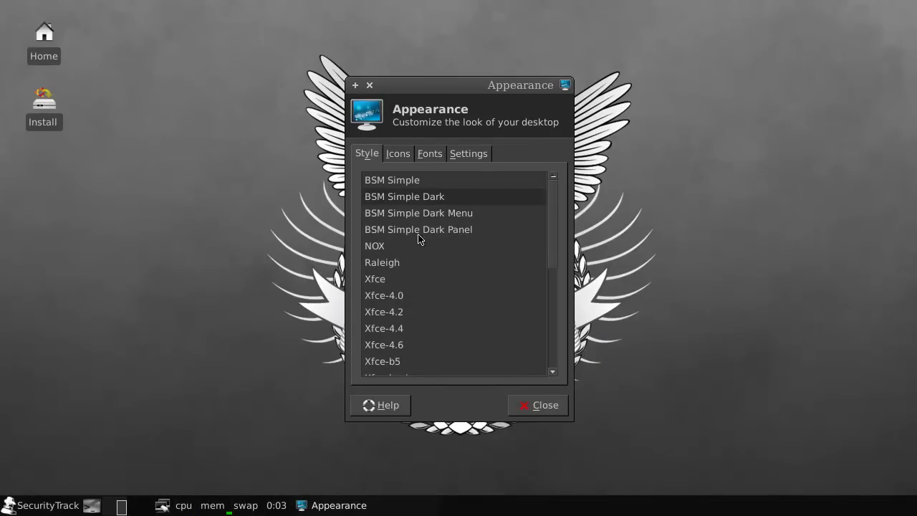
left_click(521, 408)
Reopen Appearance settings from the applications menu's Settings submenu.
left_click(62, 508)
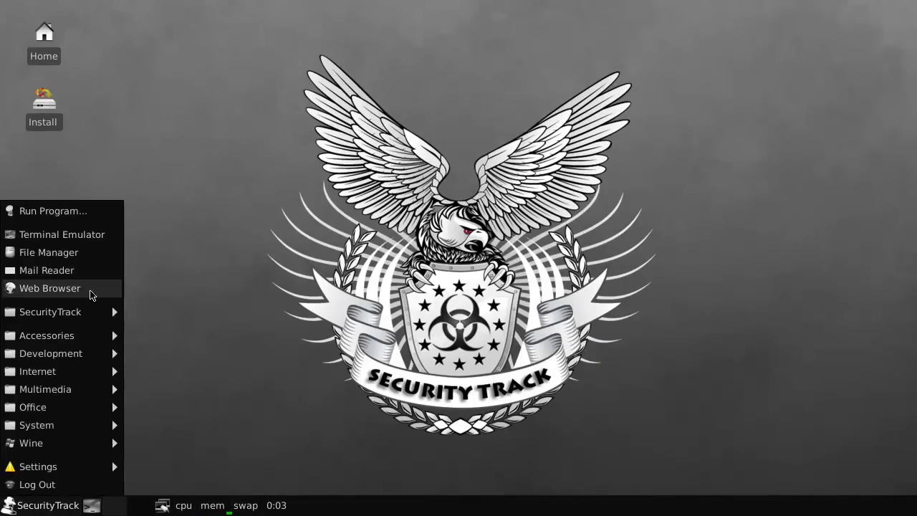
mouse_move(99, 311)
mouse_move(194, 317)
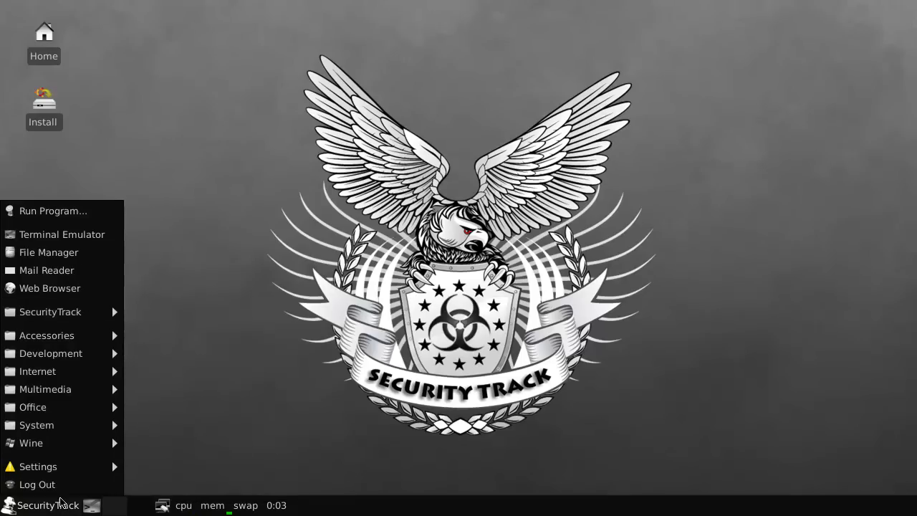
mouse_move(71, 470)
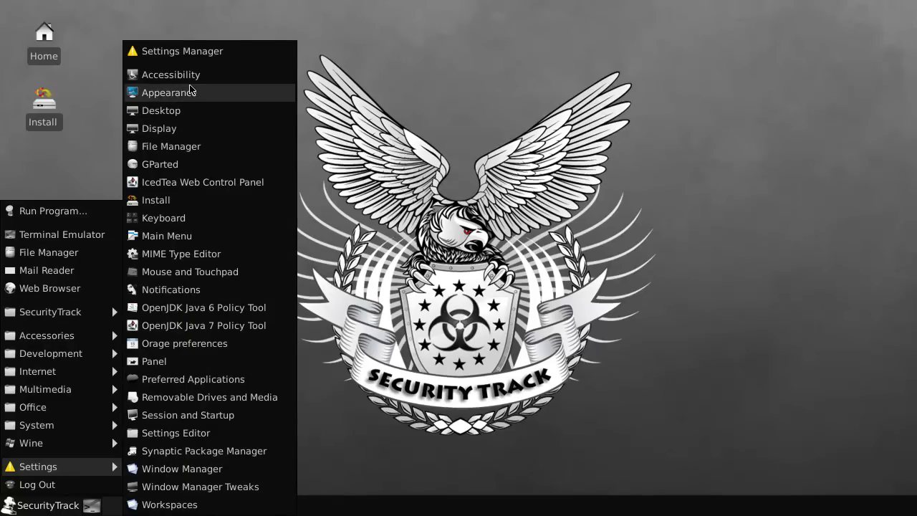
left_click(191, 91)
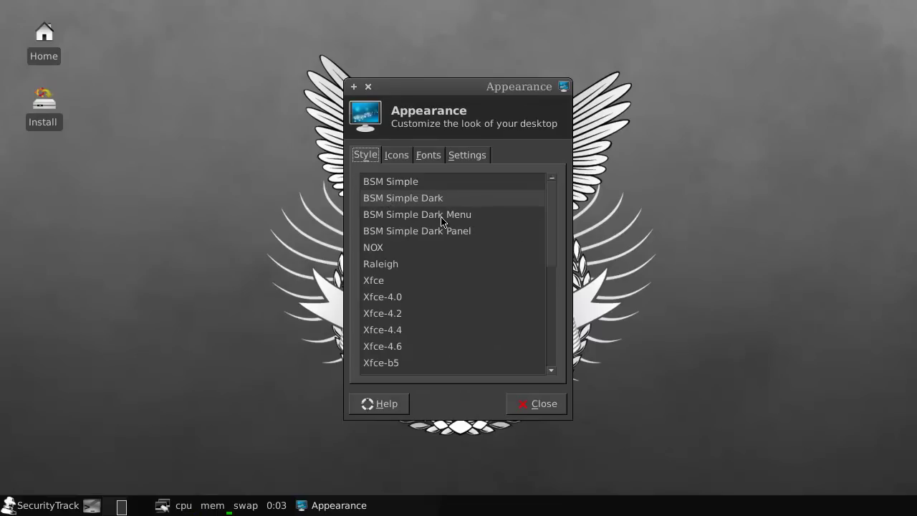
Compare the BSM Simple Dark Menu and NOX styles, then settle on BSM Simple Dark.
left_click(440, 217)
left_click(420, 242)
left_click(420, 237)
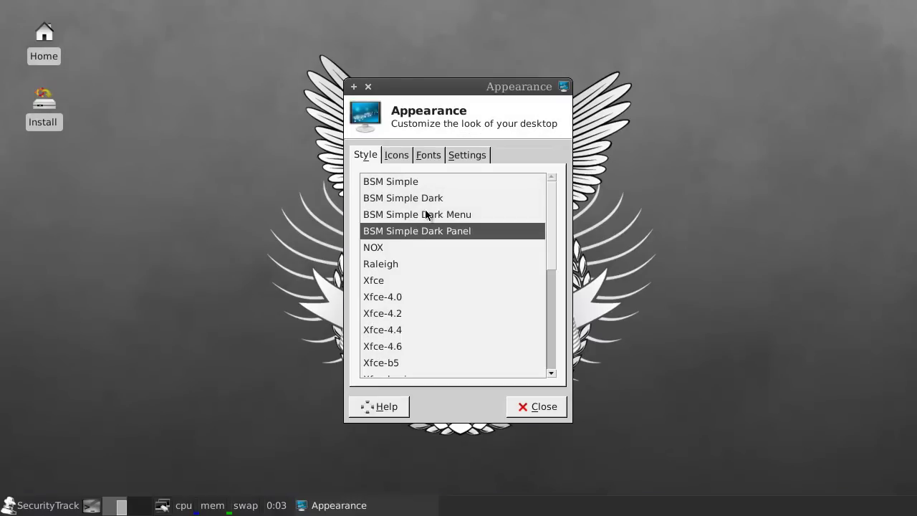
left_click(426, 212)
left_click(427, 202)
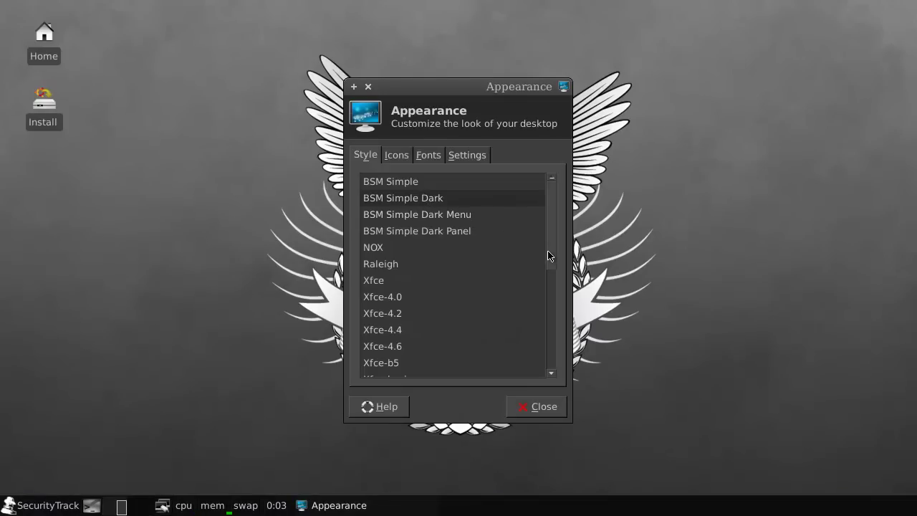
left_click_drag(549, 253, 552, 220)
Preview the Humanity-Dark and Noir Crystal icon themes in the applications menu.
left_click(399, 157)
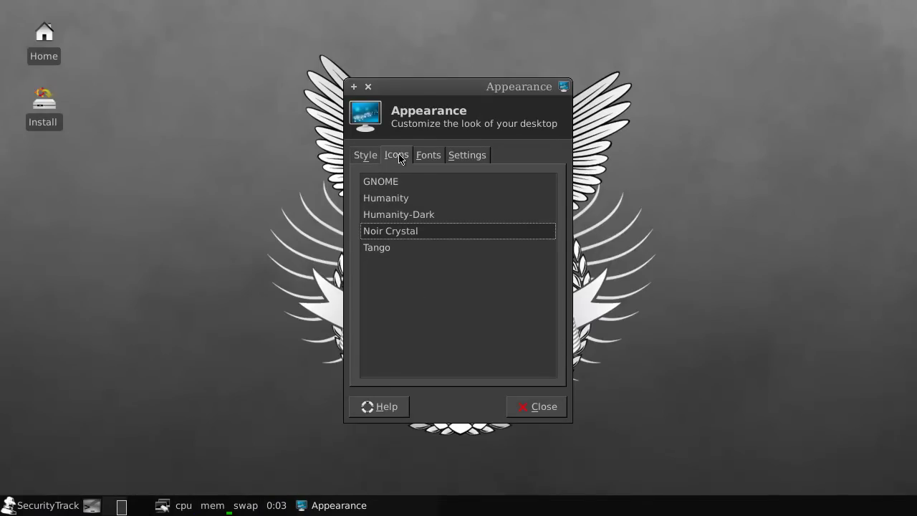
left_click(406, 215)
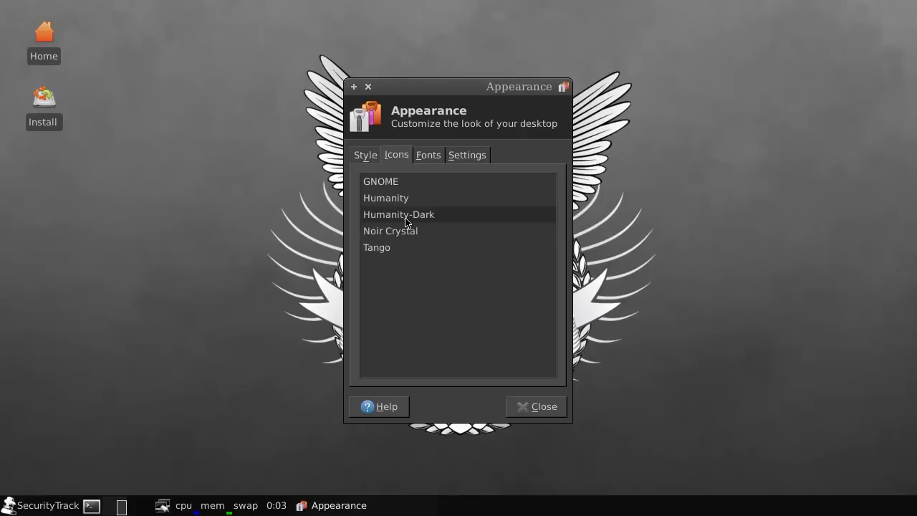
left_click(28, 508)
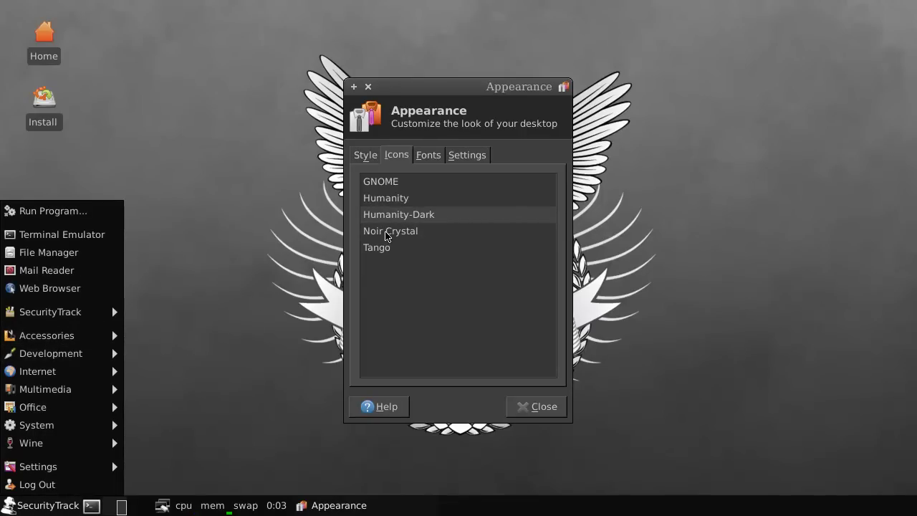
left_click(368, 256)
left_click(379, 232)
left_click(36, 505)
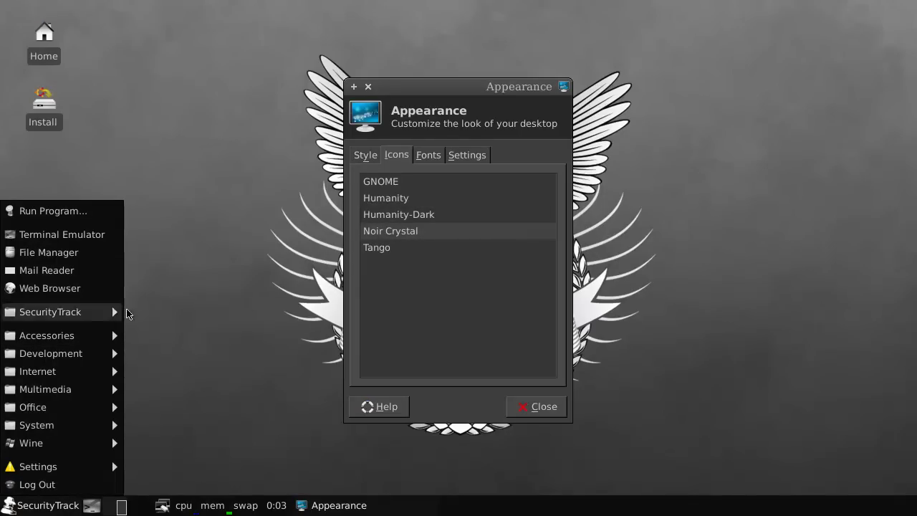
left_click(441, 261)
Preview the Tango and Humanity icon themes in the applications menu.
left_click(389, 248)
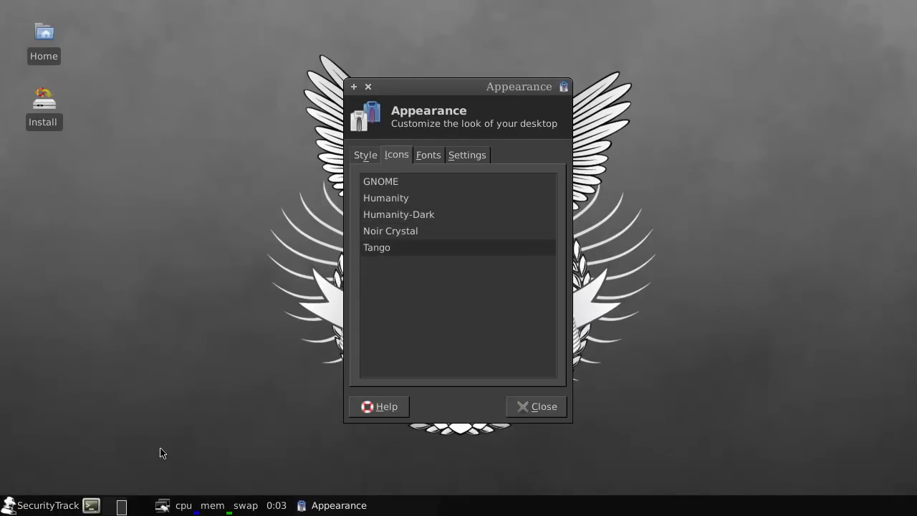
left_click(29, 510)
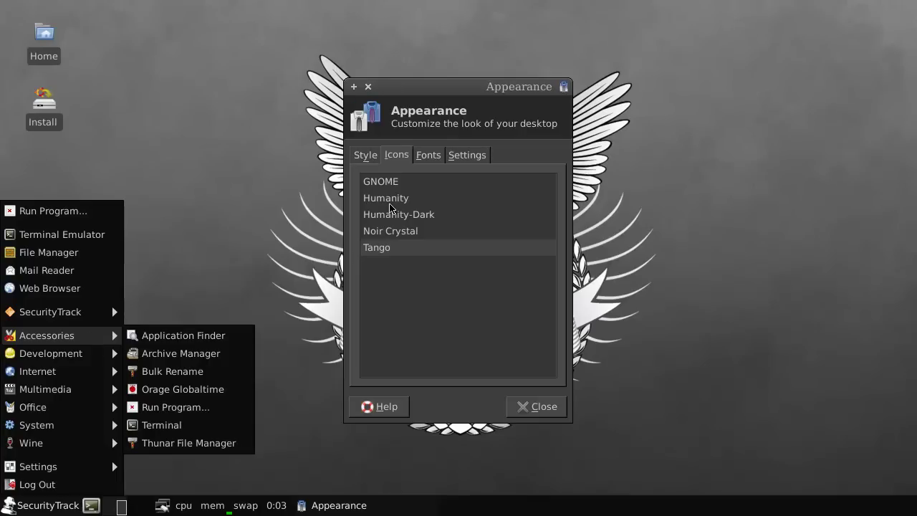
left_click(233, 288)
left_click(408, 198)
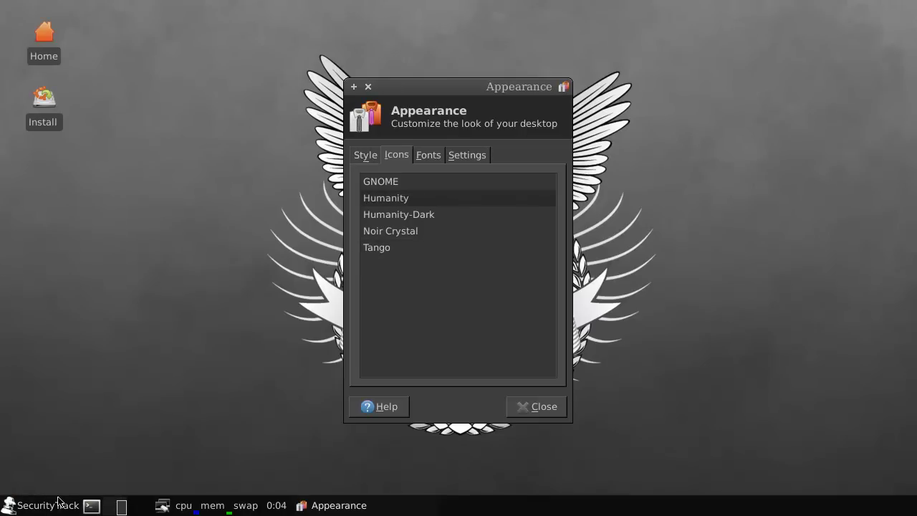
left_click(59, 503)
left_click(391, 179)
Preview the GNOME icon theme, then switch back to Noir Crystal.
left_click(391, 181)
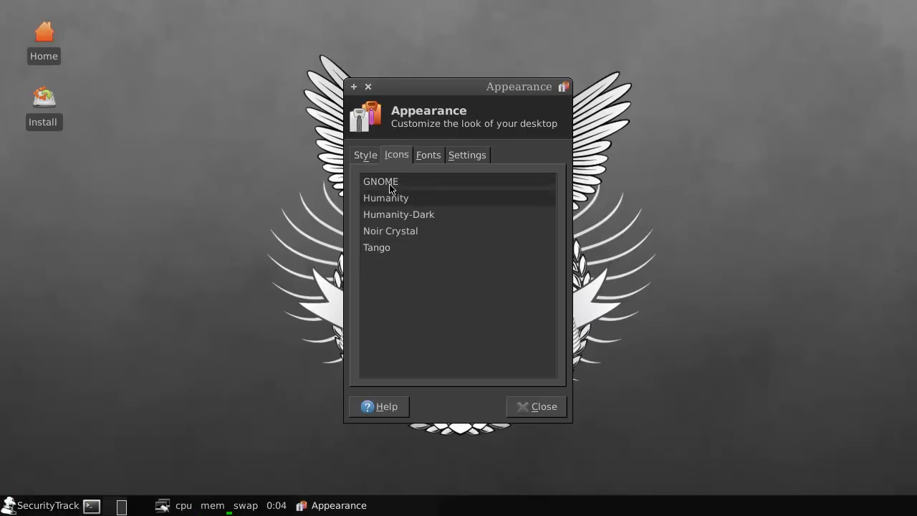
left_click(46, 506)
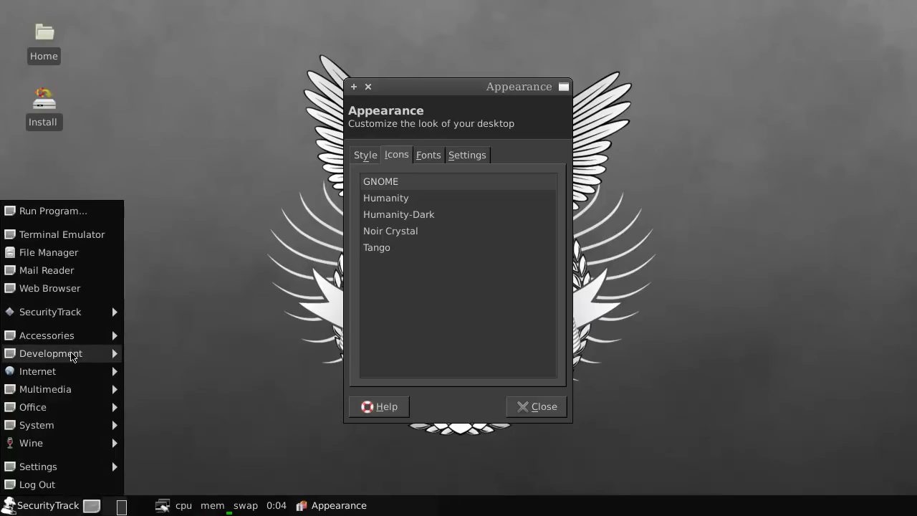
left_click(405, 233)
left_click(406, 236)
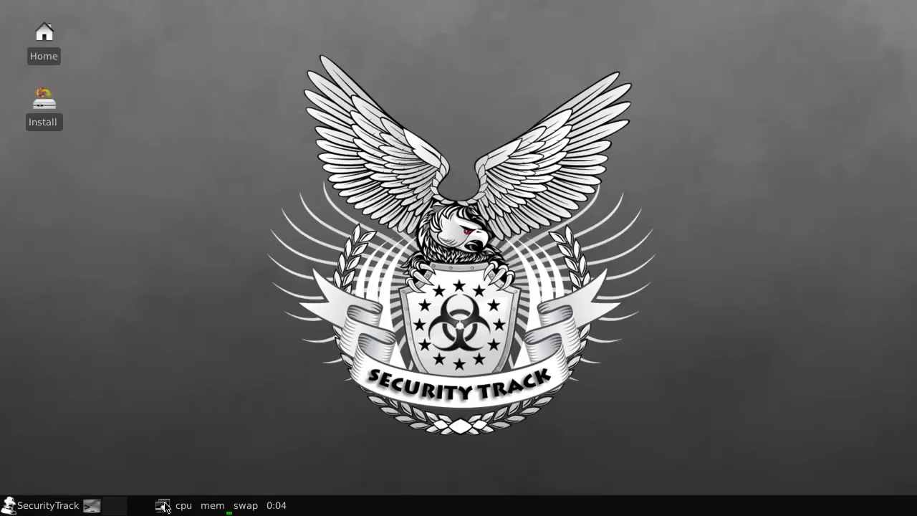
left_click(60, 505)
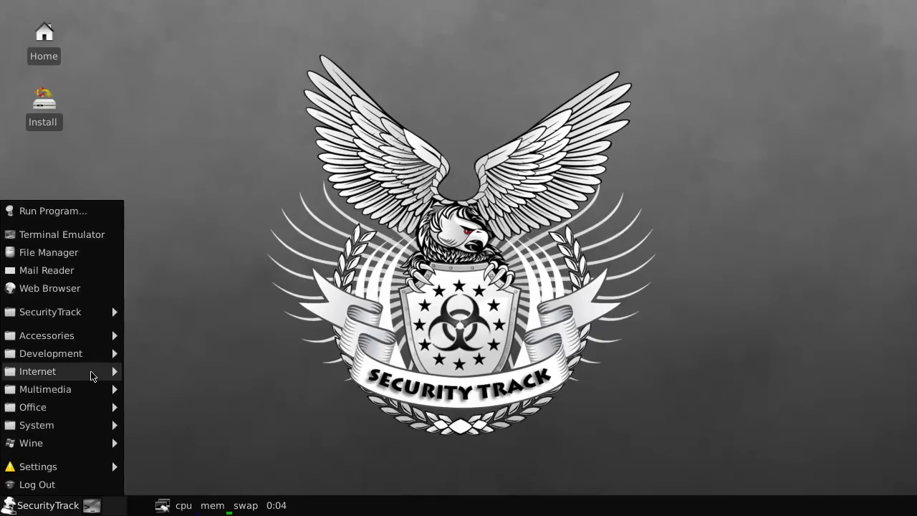
mouse_move(105, 320)
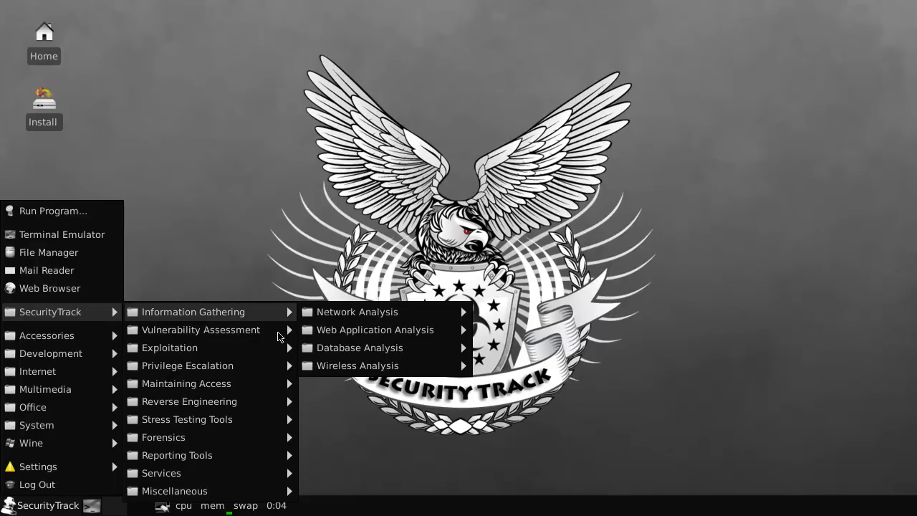
mouse_move(276, 333)
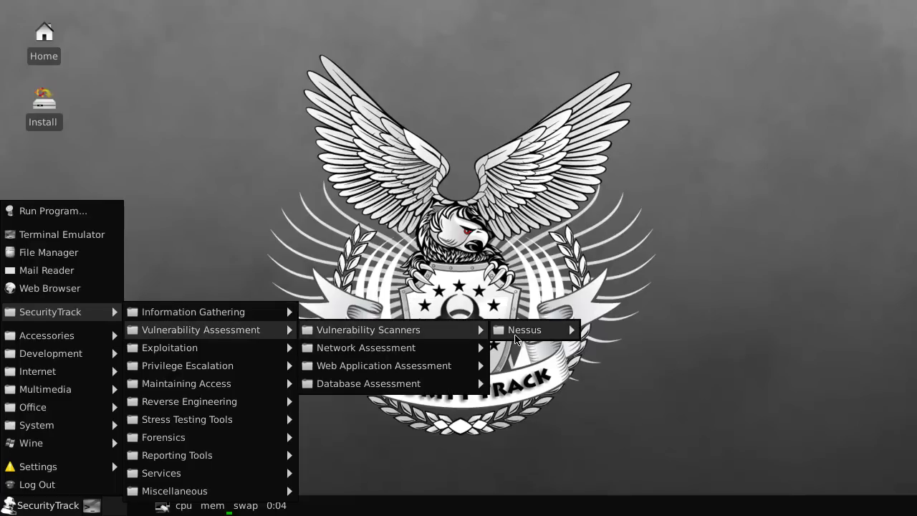
mouse_move(451, 348)
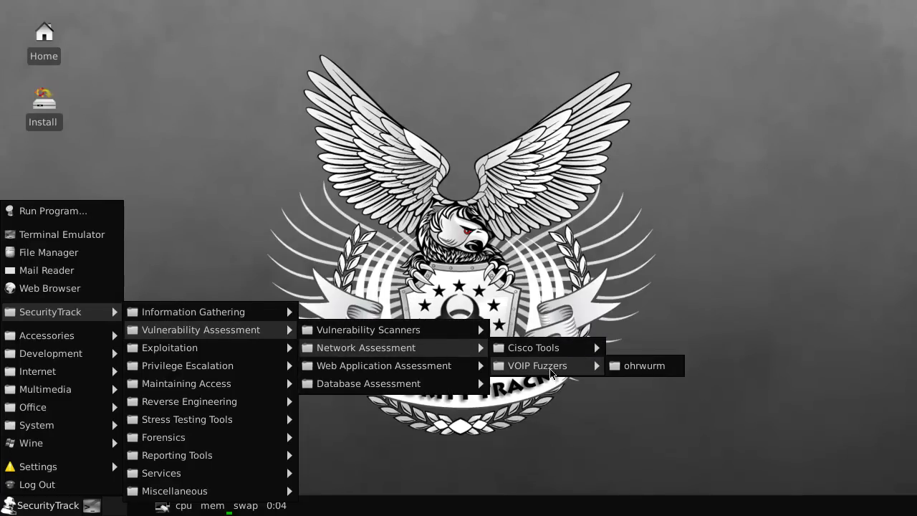
mouse_move(459, 366)
mouse_move(540, 370)
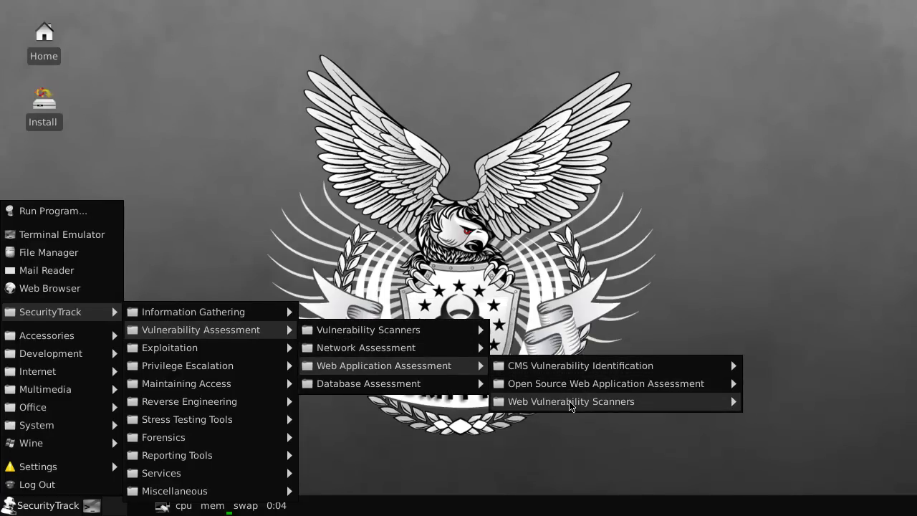
mouse_move(529, 405)
mouse_move(448, 385)
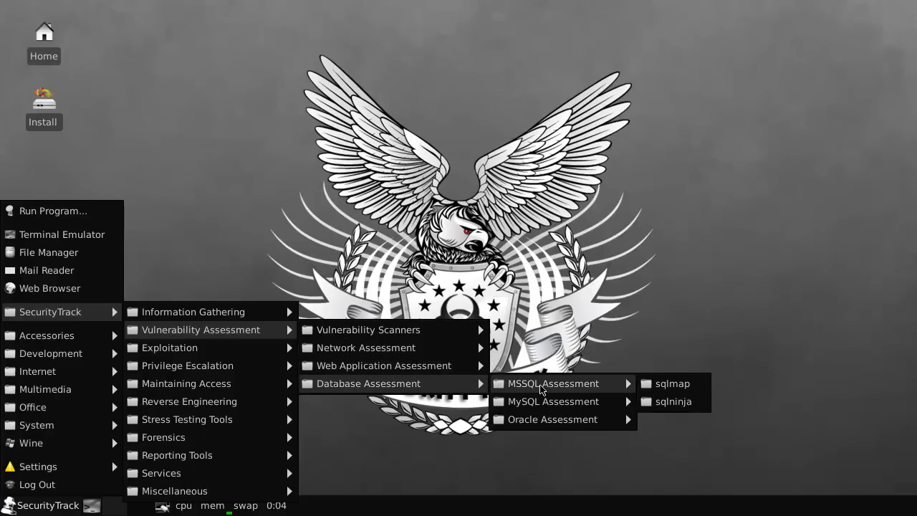
mouse_move(578, 418)
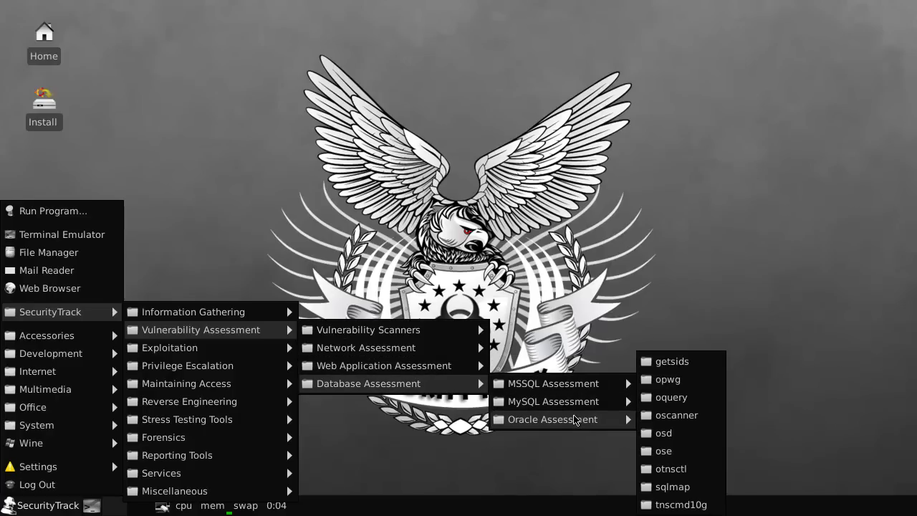
left_click(569, 301)
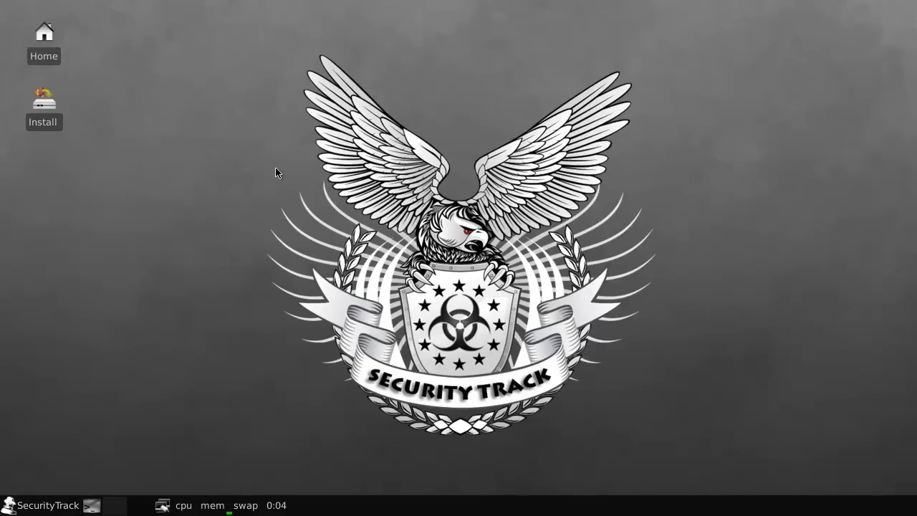